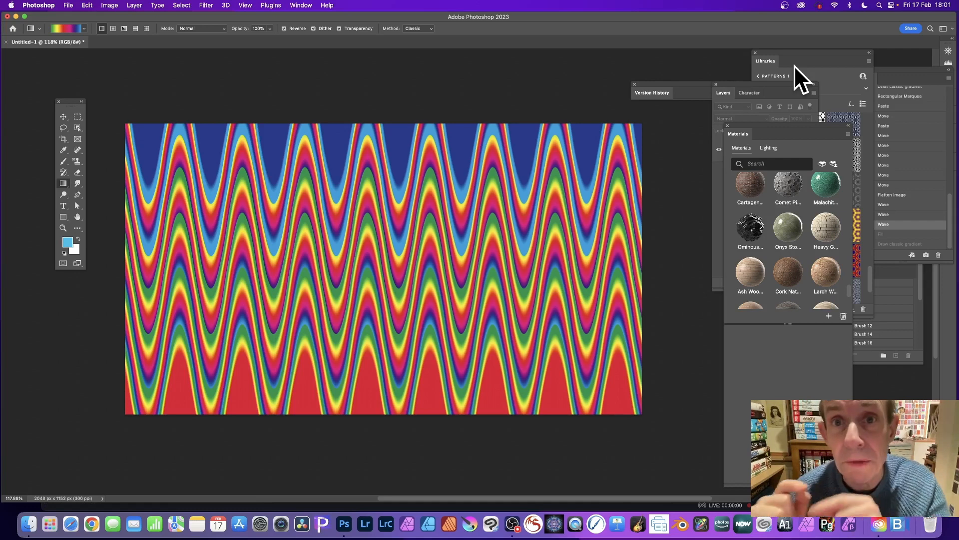
# Step: Fill the canvas with white and draw a short vertical rainbow gradient across its upper part
pyautogui.press('super+BackSpace')
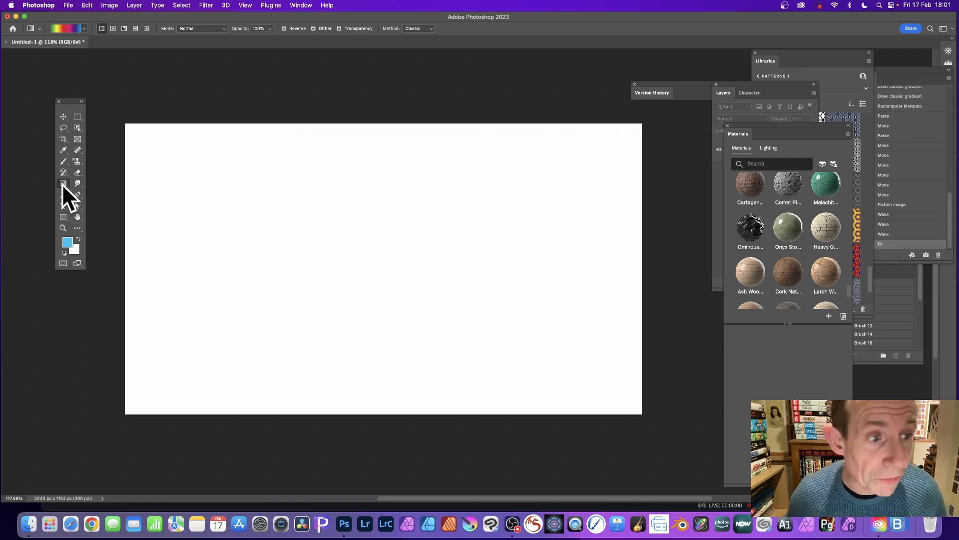
pyautogui.click(64, 183)
pyautogui.click(107, 182)
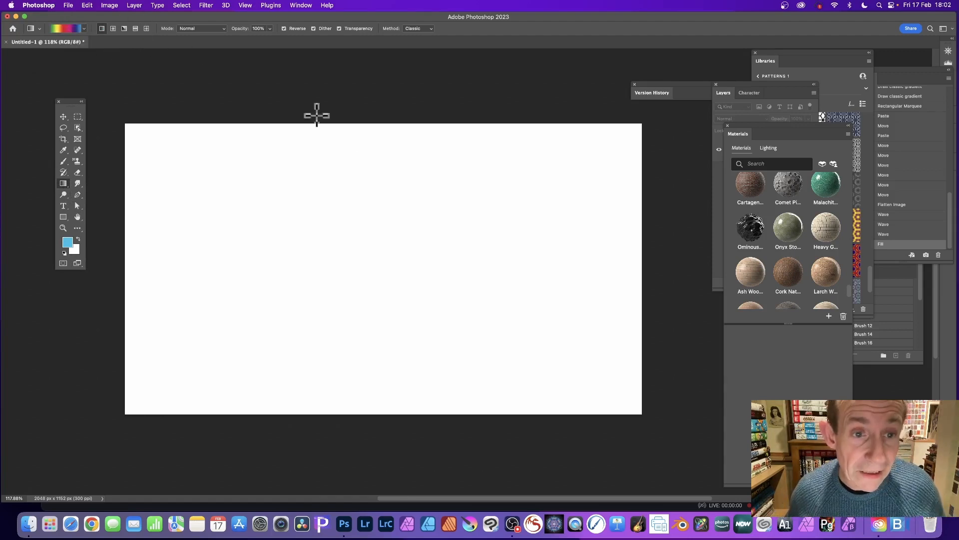
pyautogui.moveTo(369, 144)
pyautogui.mouseDown()
pyautogui.moveTo(364, 251)
pyautogui.moveTo(373, 268)
pyautogui.moveTo(373, 175)
pyautogui.moveTo(369, 253)
pyautogui.moveTo(373, 209)
pyautogui.mouseUp()
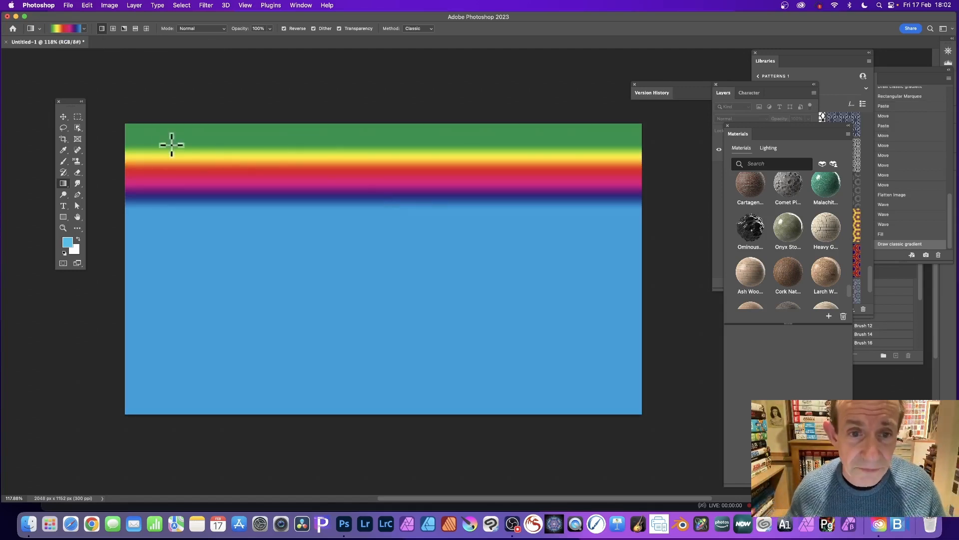
# Step: Select the full-width rainbow band with the Rectangular Marquee and copy it
pyautogui.click(78, 116)
pyautogui.moveTo(120, 138); pyautogui.dragTo(646, 211)
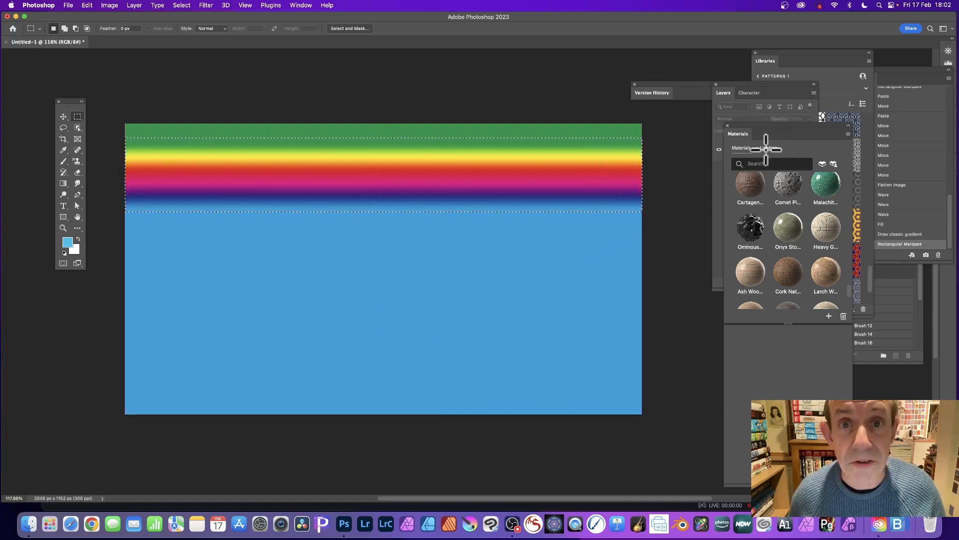
pyautogui.click(89, 5)
pyautogui.click(103, 65)
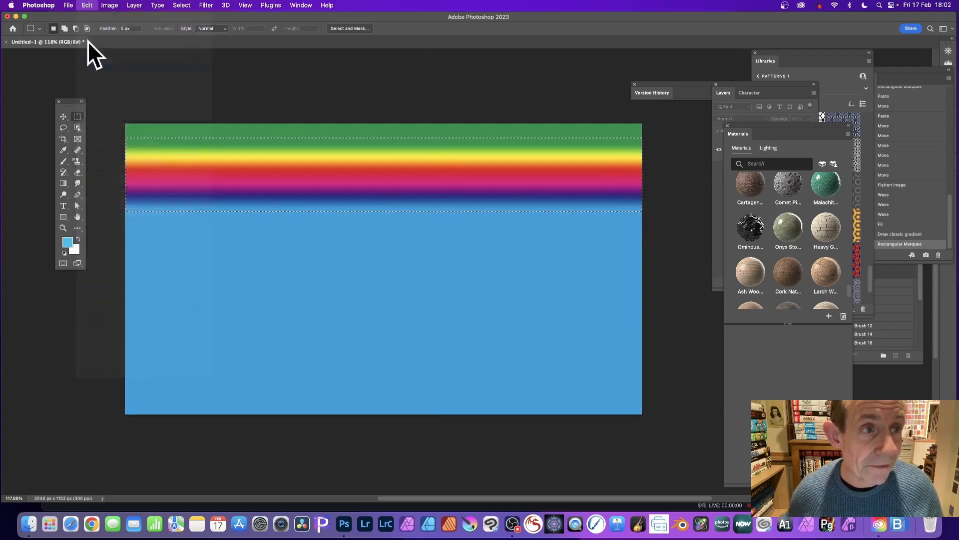
# Step: Paste the copied rainbow band and stack three copies of it down the canvas below the original band
pyautogui.click(88, 6)
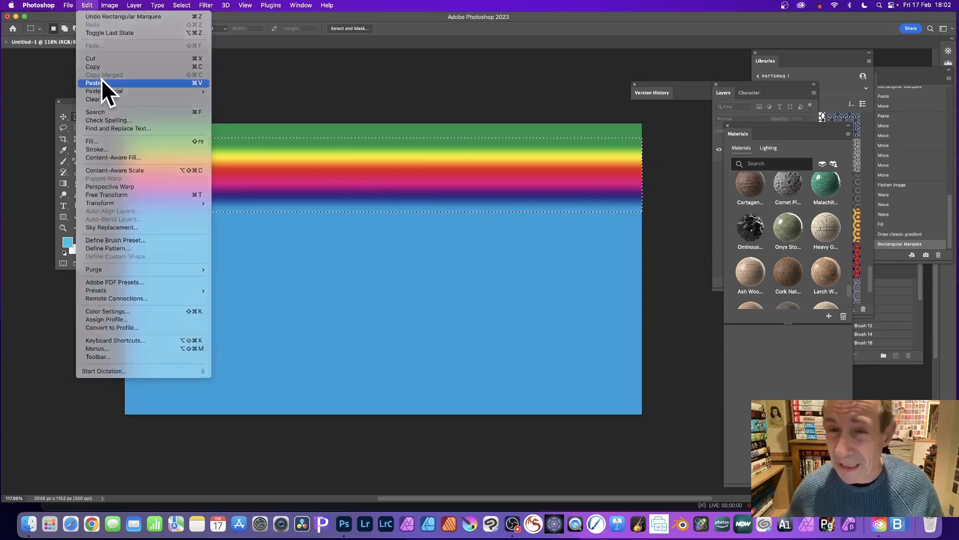
pyautogui.click(102, 81)
pyautogui.click(63, 116)
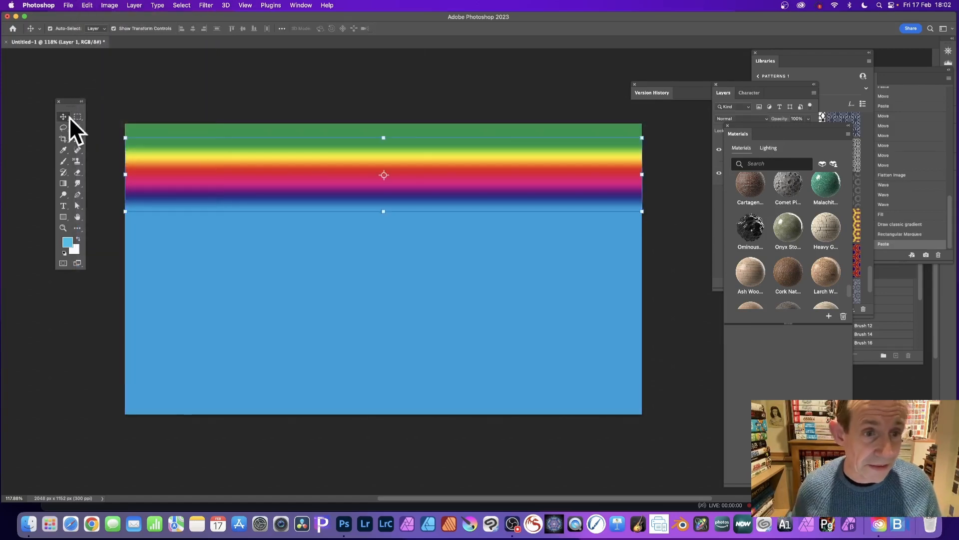
pyautogui.moveTo(345, 152); pyautogui.dragTo(334, 354)
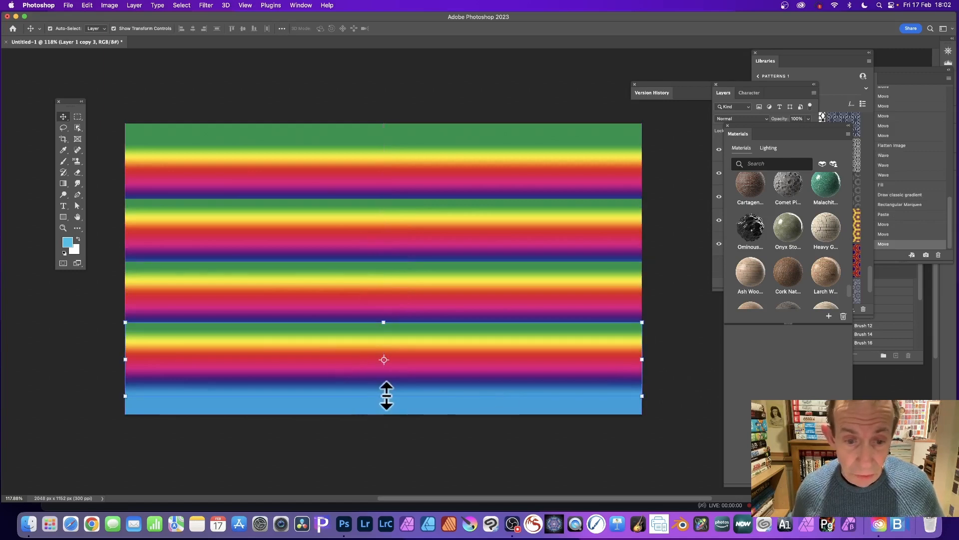
# Step: Squash the lowest band to about half its height and place duplicates of it below and along the canvas's upper edge
pyautogui.moveTo(384, 396); pyautogui.dragTo(419, 371)
pyautogui.press('Return')
pyautogui.moveTo(419, 371); pyautogui.dragTo(424, 379)
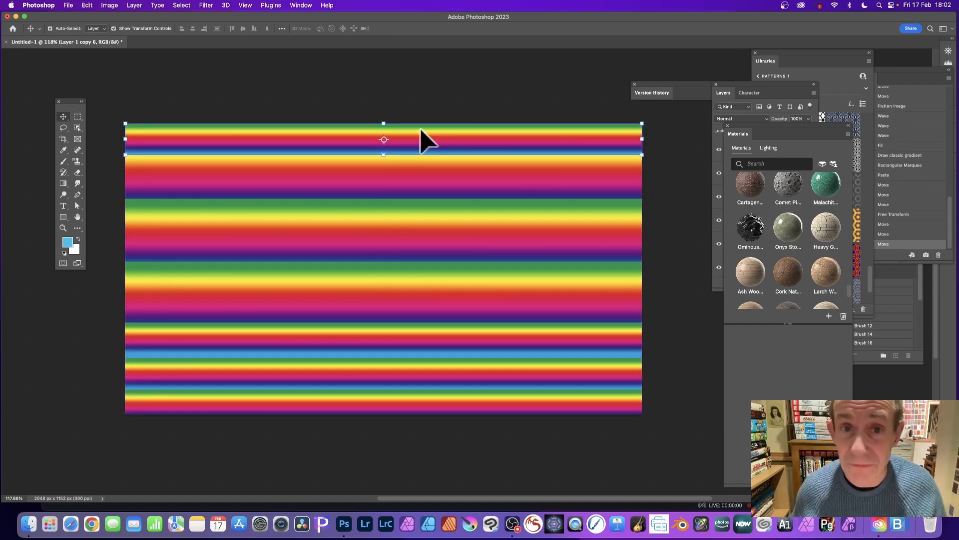
# Step: Flatten the image and apply a sine Wave distortion with wavelength 82 to 999 and amplitude 1 to 999
pyautogui.click(133, 4)
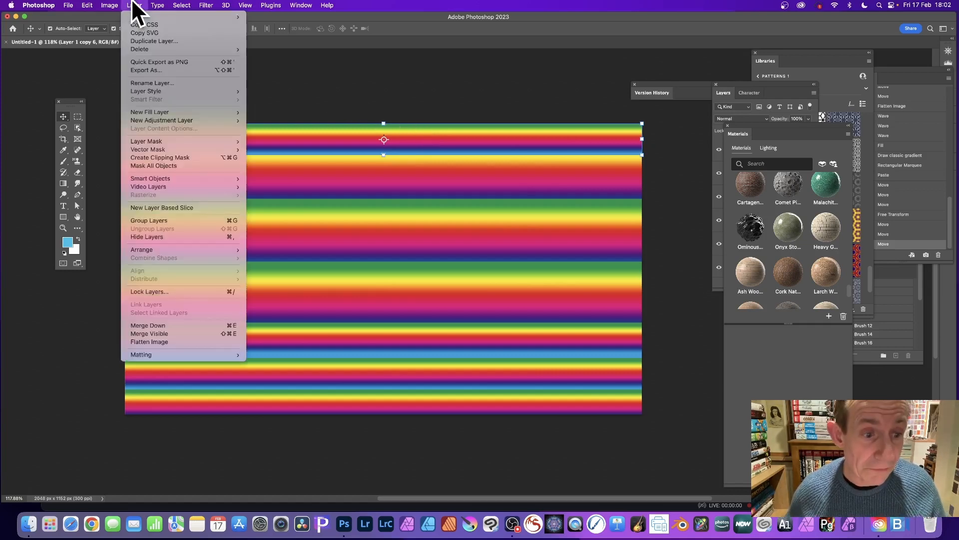
pyautogui.click(175, 340)
pyautogui.click(206, 5)
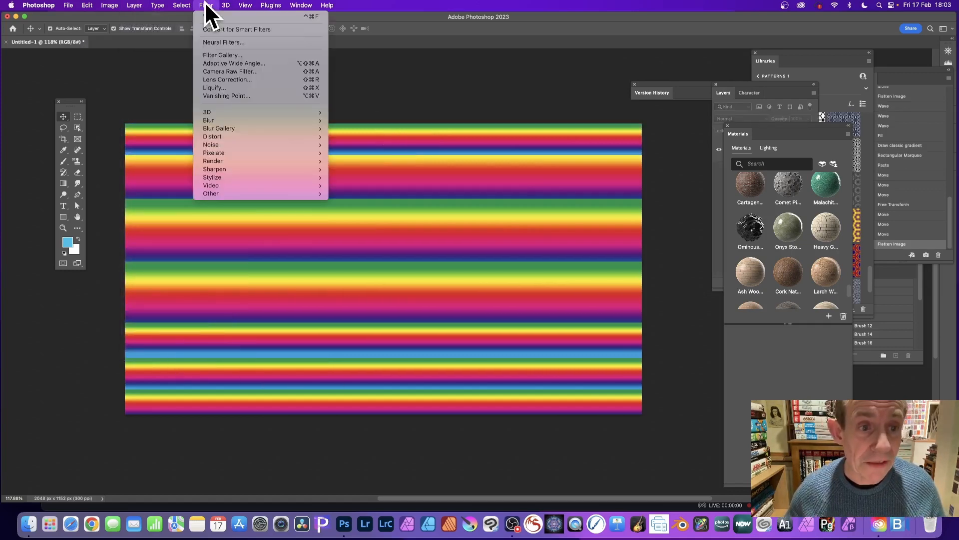
pyautogui.moveTo(213, 136)
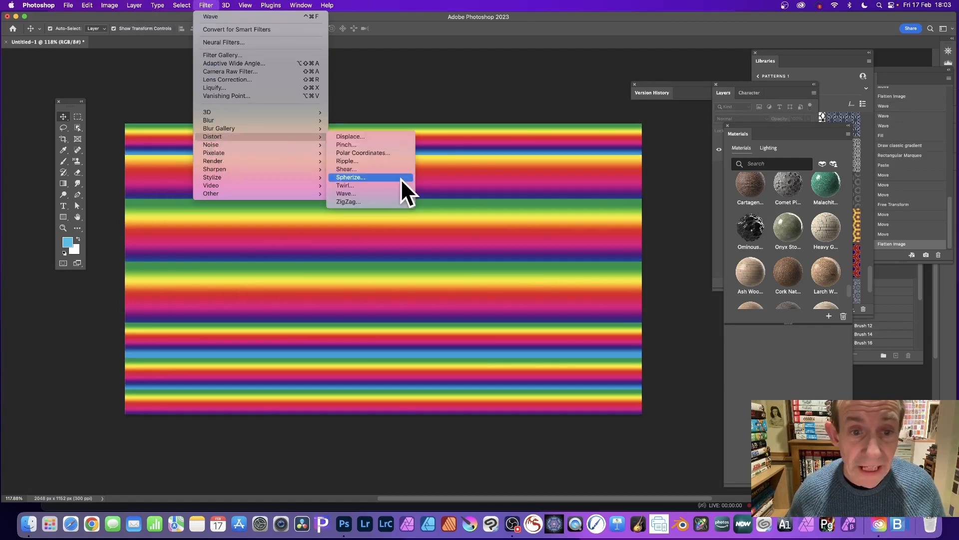
pyautogui.click(376, 194)
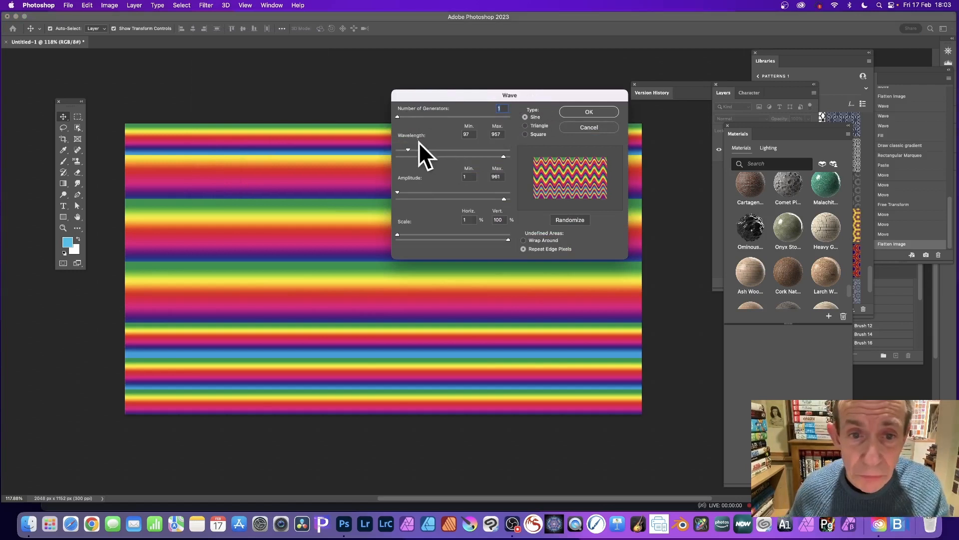
pyautogui.moveTo(412, 145); pyautogui.dragTo(407, 148)
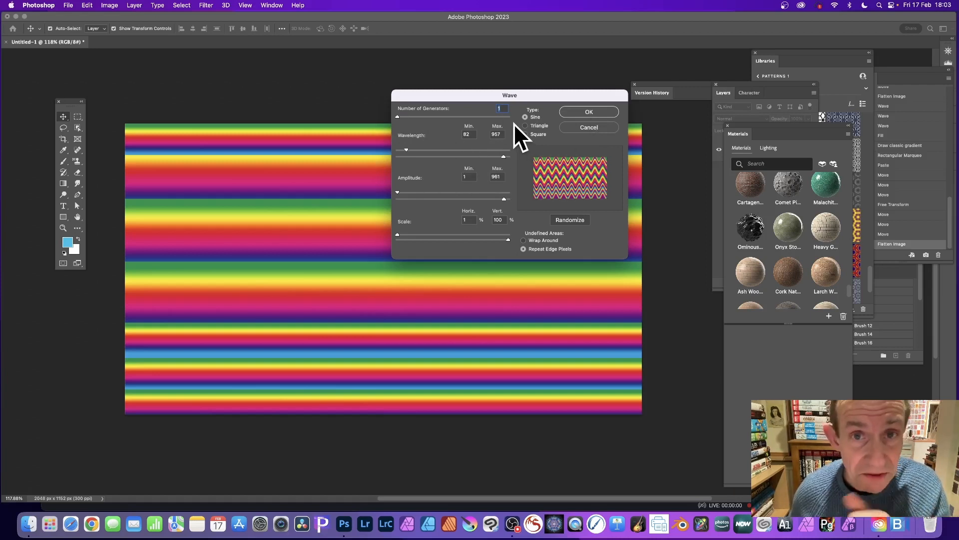
pyautogui.moveTo(504, 157); pyautogui.dragTo(518, 156)
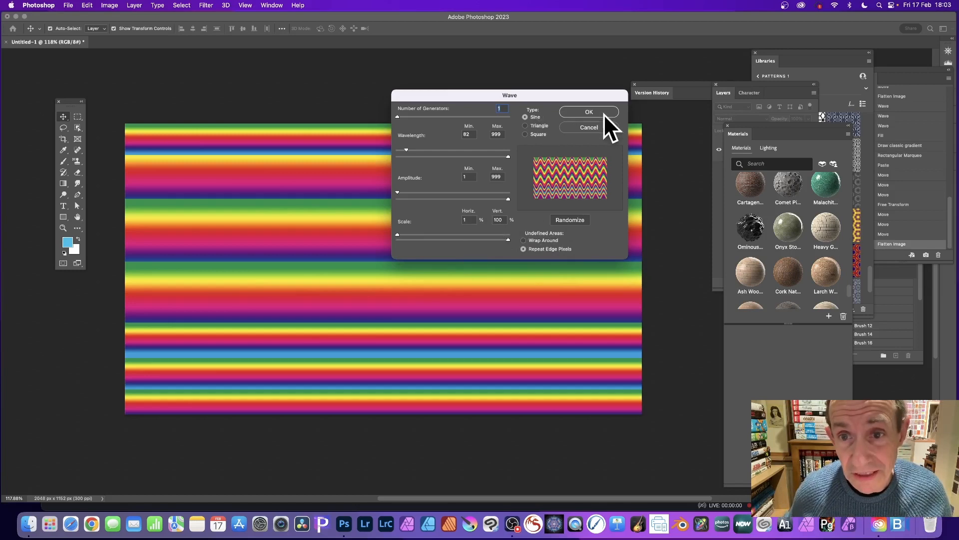
pyautogui.click(589, 109)
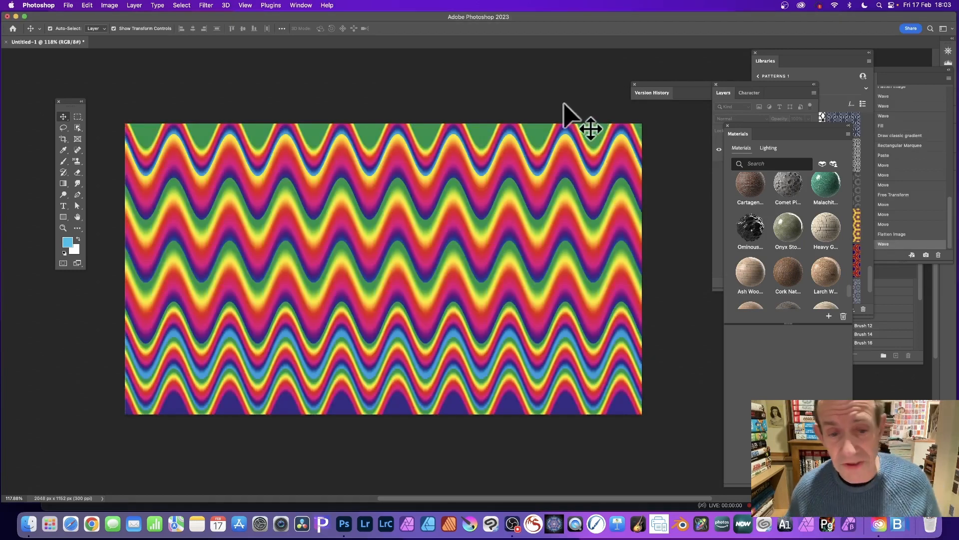
# Step: Reapply the last Wave filter twice to make the rainbow waves taller
pyautogui.click(210, 5)
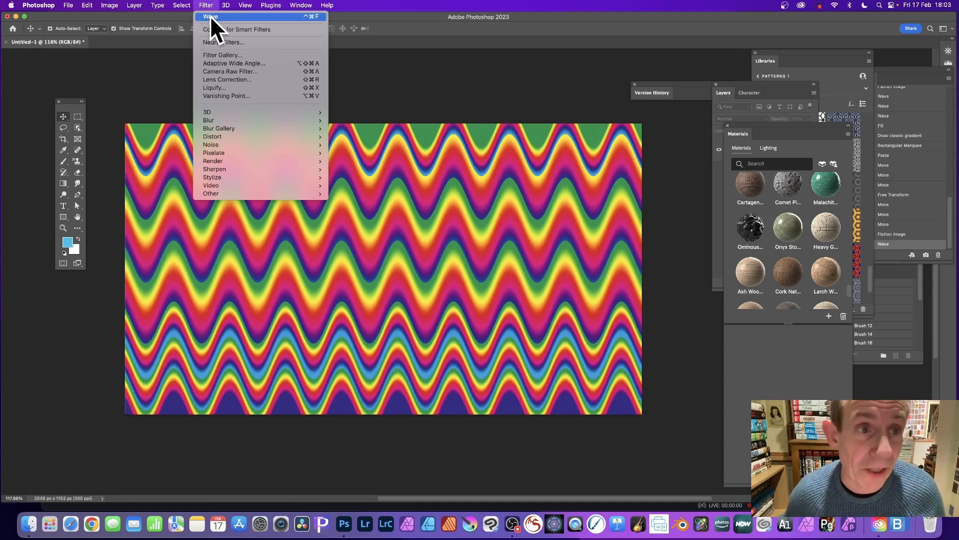
pyautogui.click(210, 16)
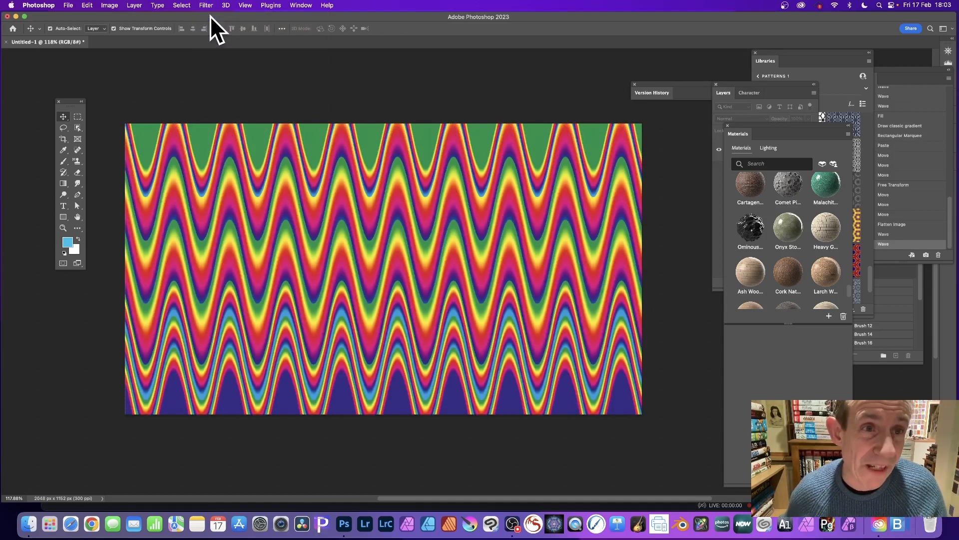
pyautogui.click(205, 4)
pyautogui.click(204, 17)
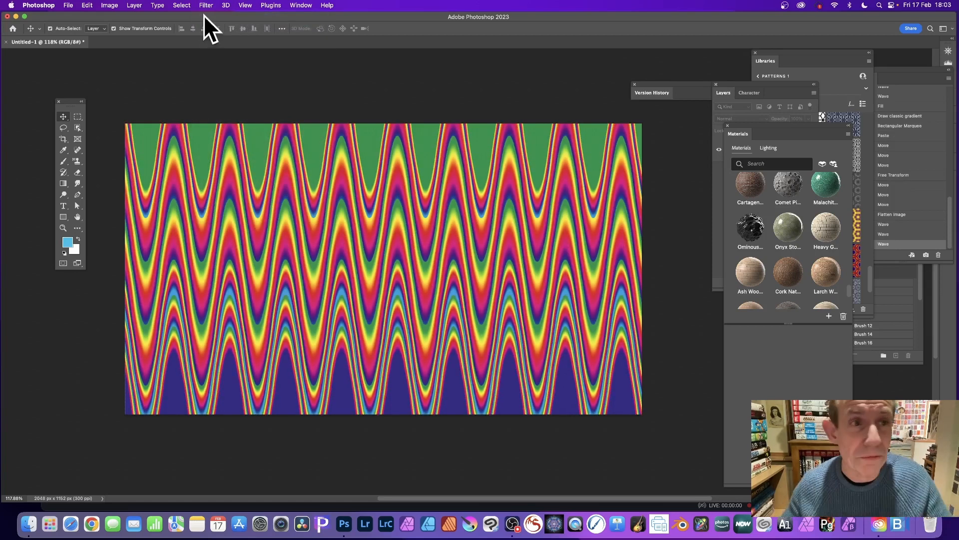
# Step: Apply the Wave filter with minimum wavelength 128 and minimum amplitude 59, and repeat it once with the same settings
pyautogui.click(208, 5)
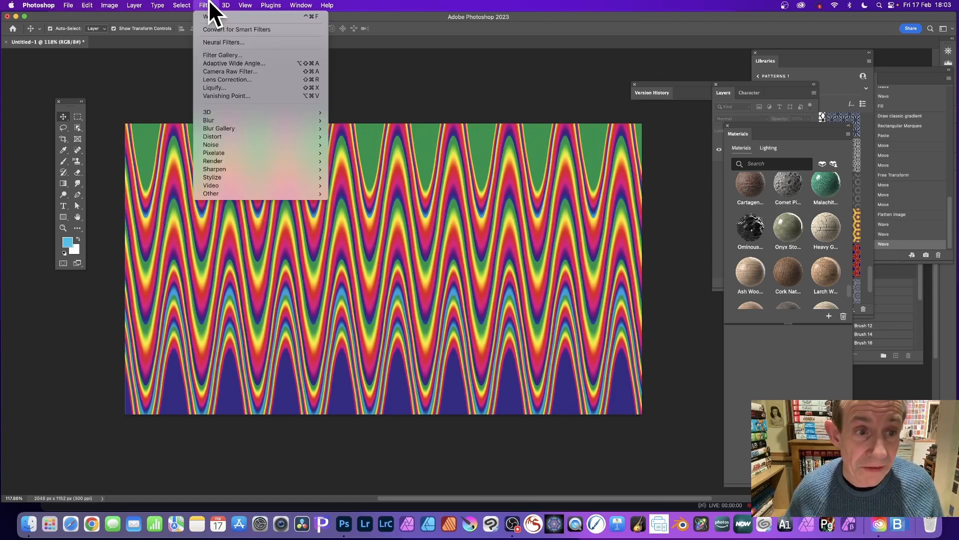
pyautogui.moveTo(212, 134)
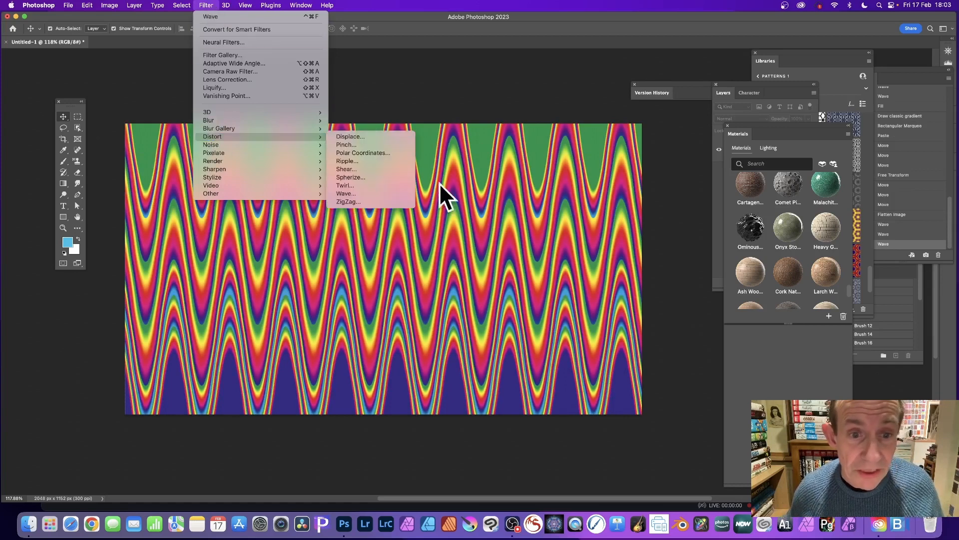
pyautogui.click(380, 192)
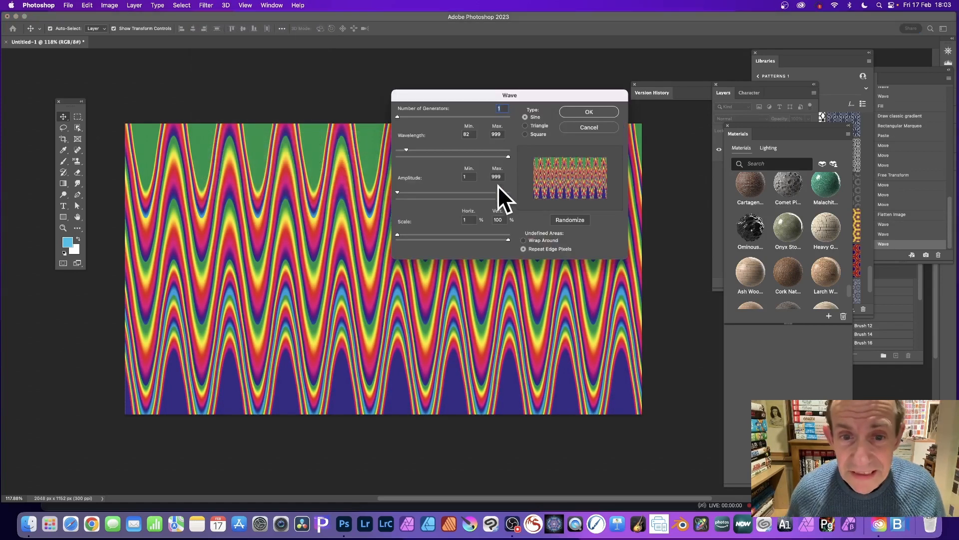
pyautogui.moveTo(410, 150); pyautogui.dragTo(411, 155)
pyautogui.moveTo(398, 190); pyautogui.dragTo(404, 190)
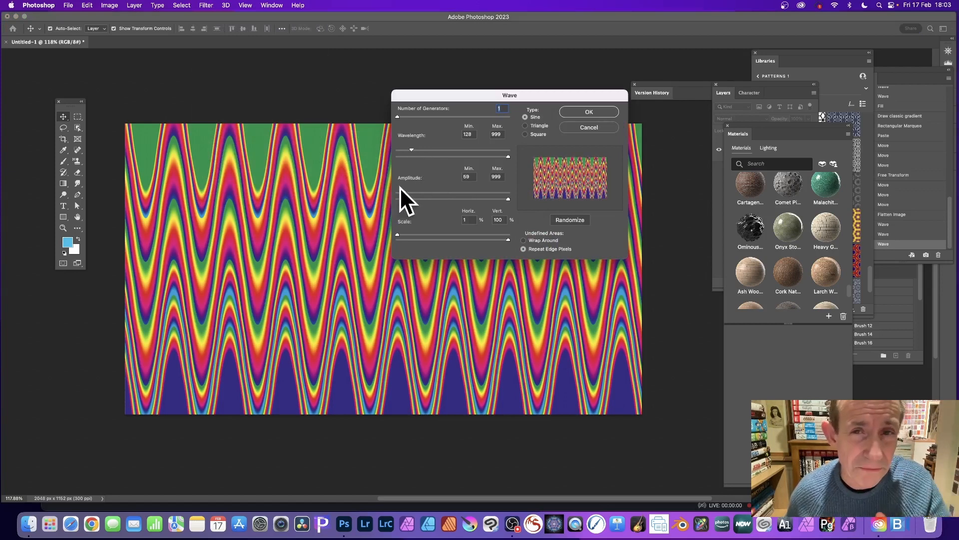
pyautogui.click(585, 109)
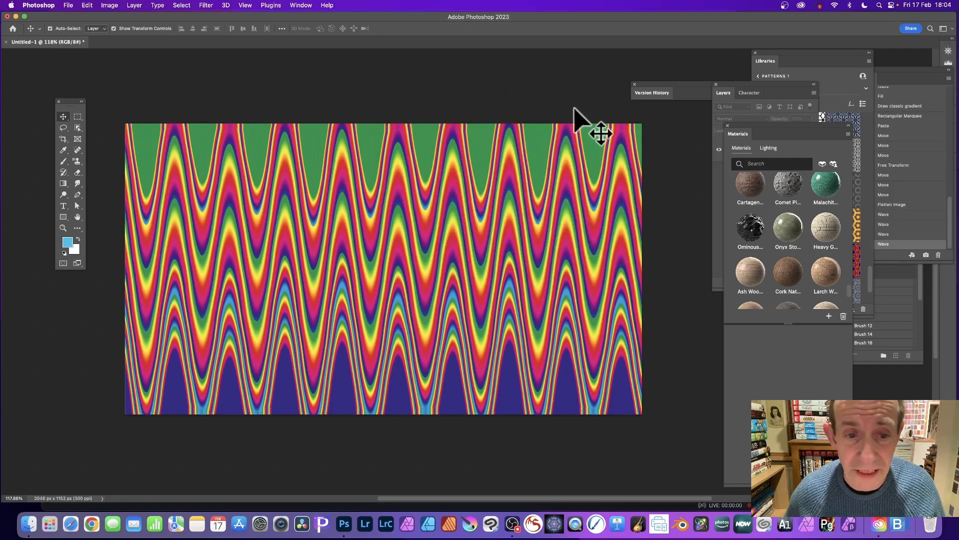
pyautogui.click(207, 6)
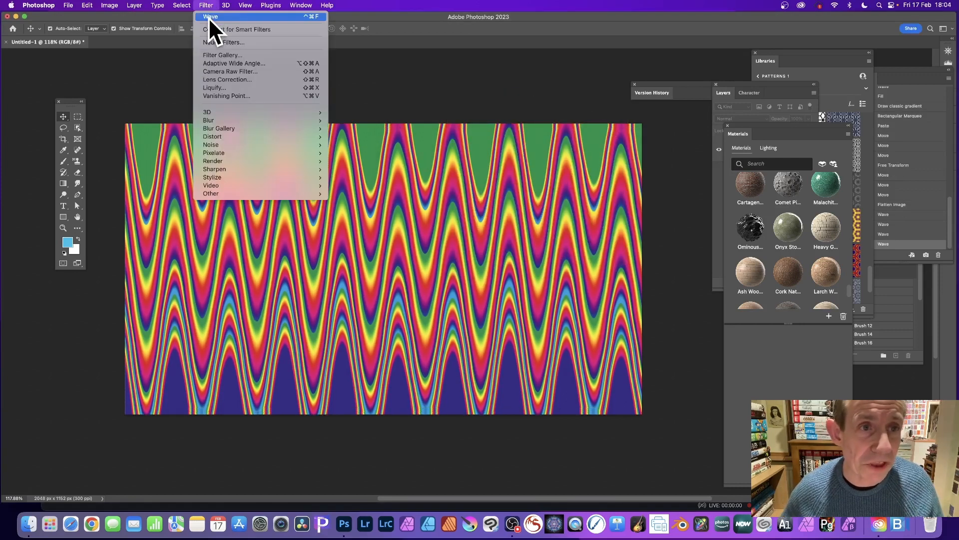
pyautogui.click(209, 17)
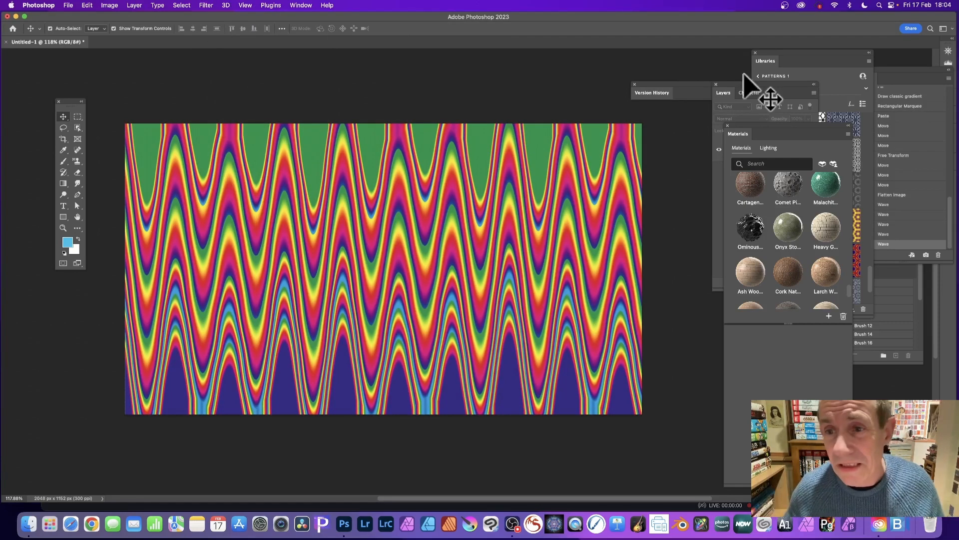
# Step: Apply the Ominous Obsidian material to the wave image and flatten the result into one layer
pyautogui.moveTo(756, 128); pyautogui.dragTo(626, 106)
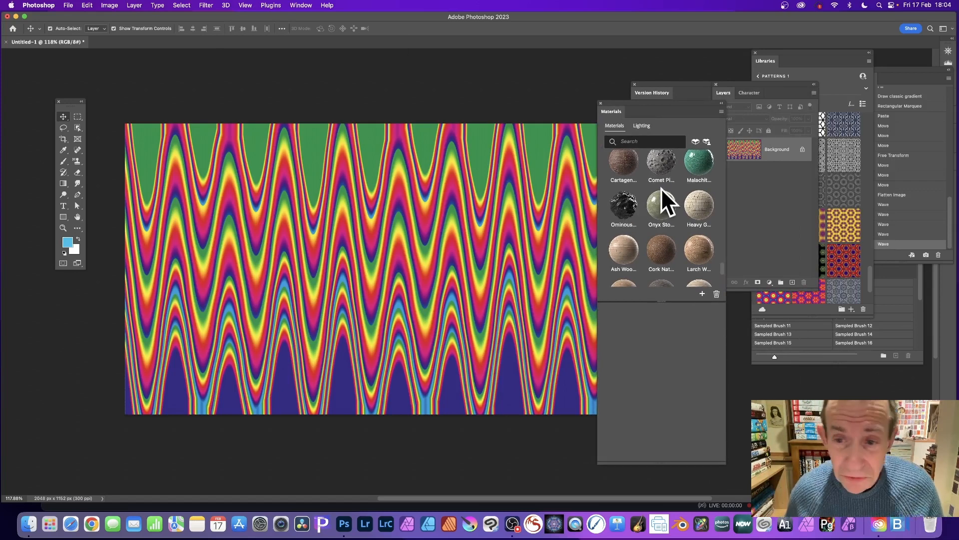
pyautogui.click(629, 208)
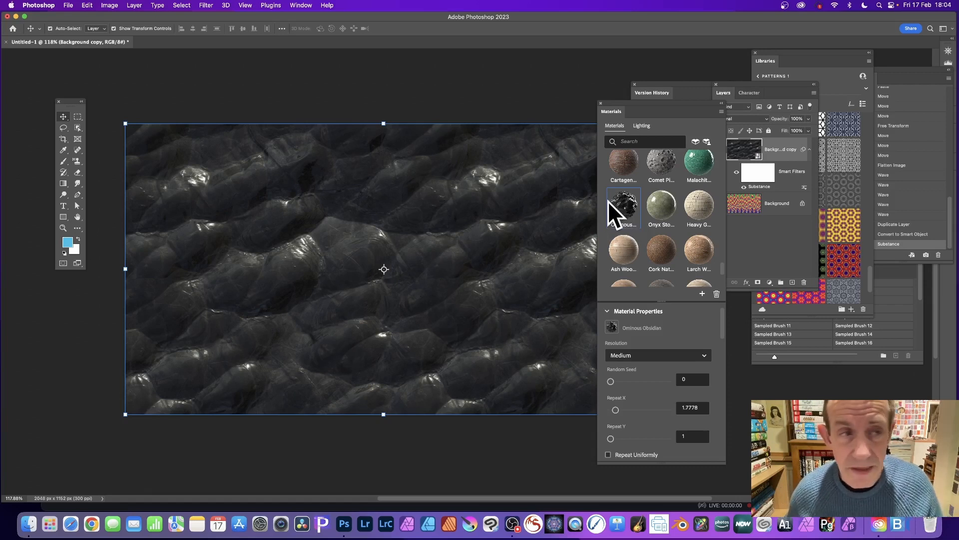
pyautogui.click(134, 5)
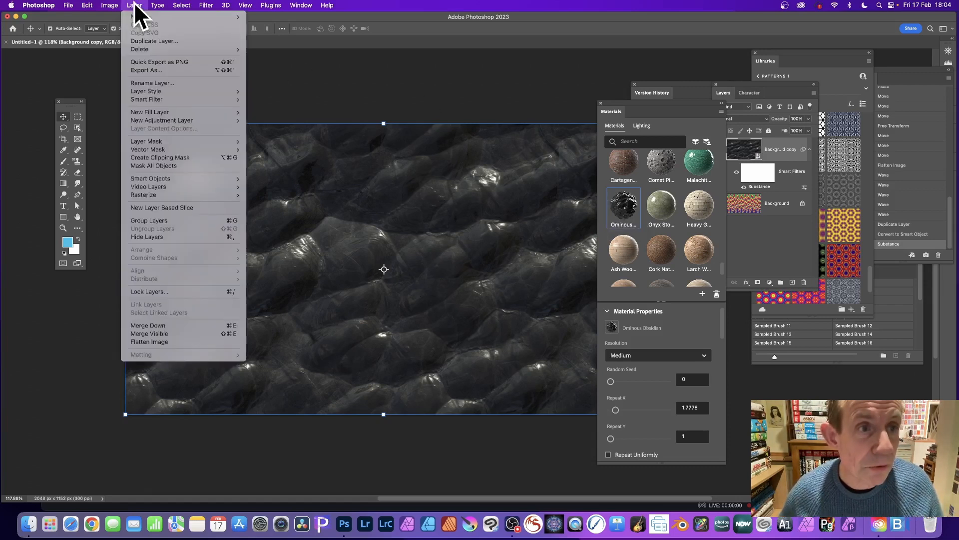
pyautogui.click(158, 341)
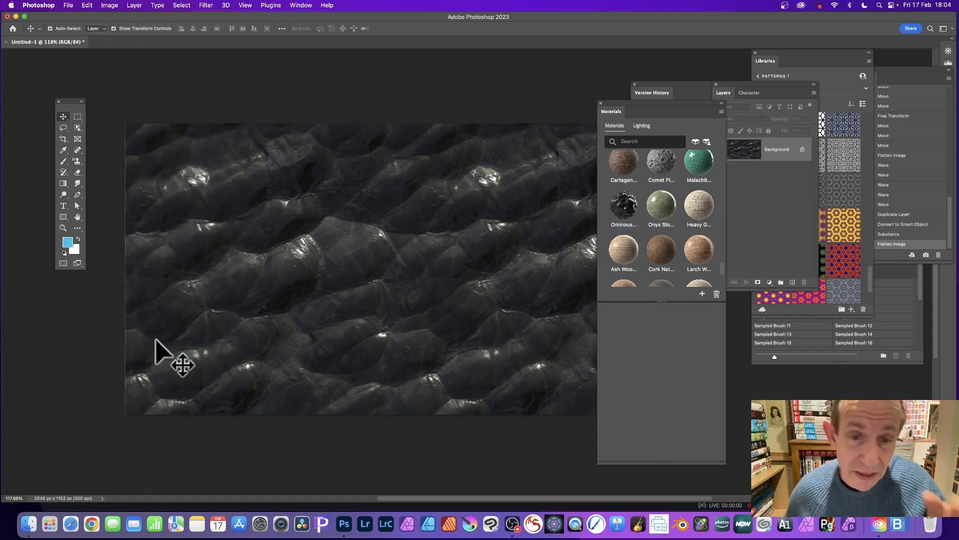
# Step: Brighten the flattened obsidian texture with Levels, setting the white input to about 178 and the midtone input to about 1.08
pyautogui.click(114, 5)
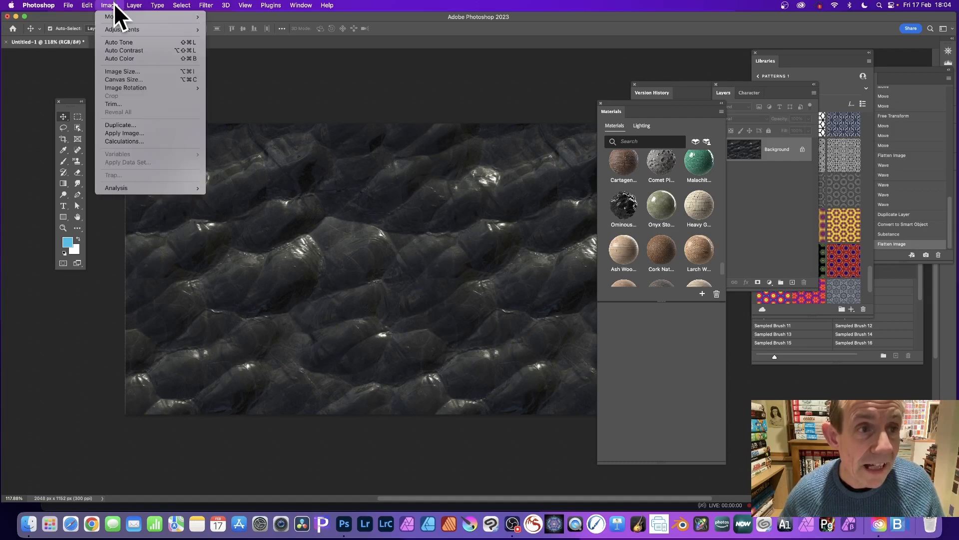
pyautogui.moveTo(116, 28)
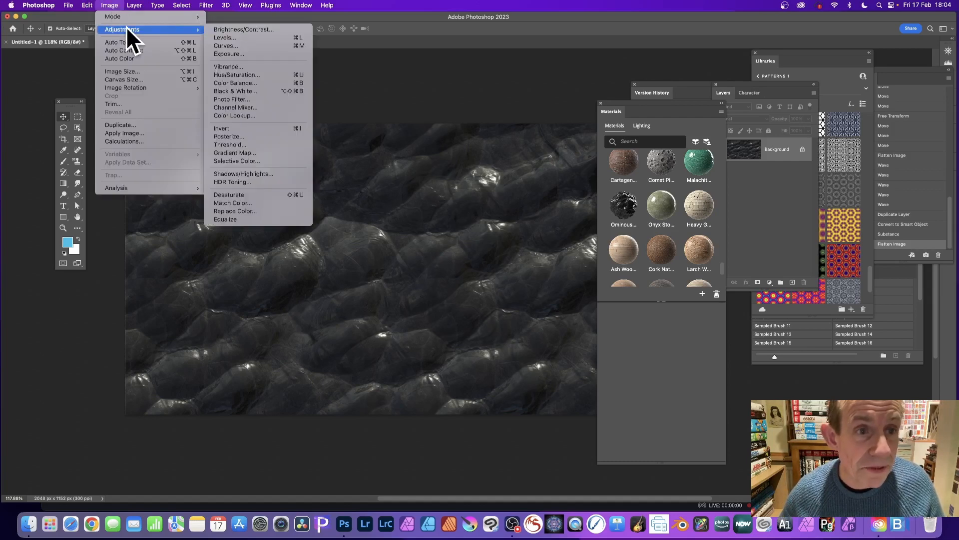
pyautogui.click(244, 37)
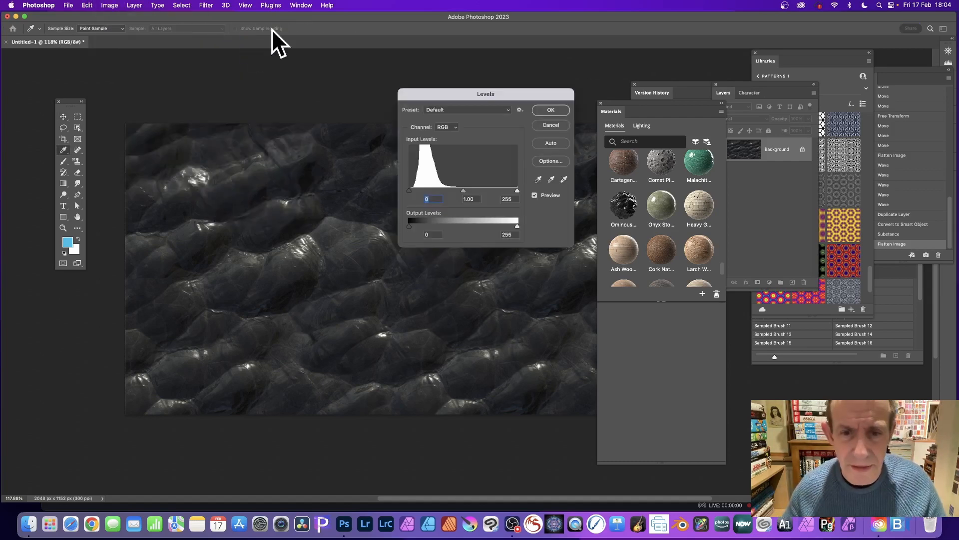
pyautogui.moveTo(463, 190); pyautogui.dragTo(451, 189)
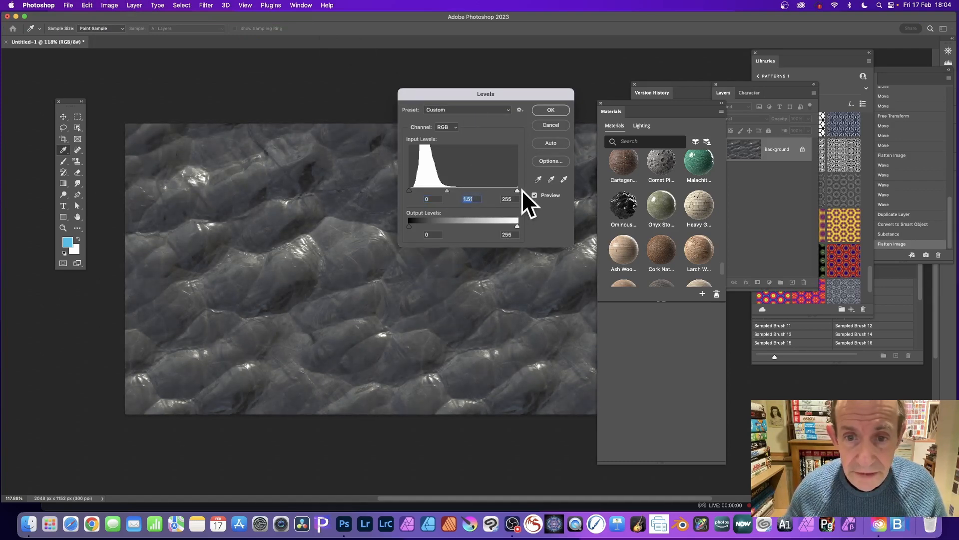
pyautogui.moveTo(517, 189)
pyautogui.mouseDown()
pyautogui.moveTo(436, 190)
pyautogui.moveTo(445, 190)
pyautogui.mouseUp()
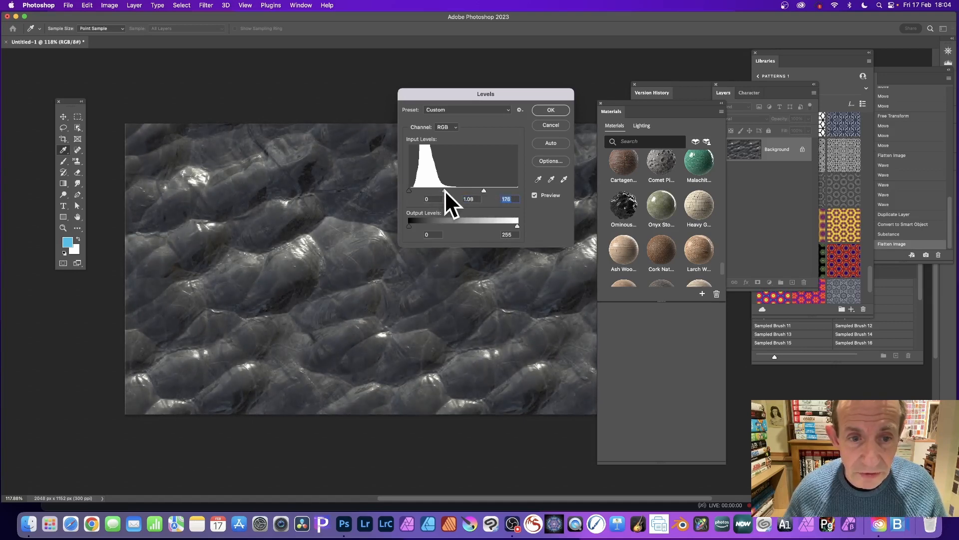
pyautogui.click(548, 109)
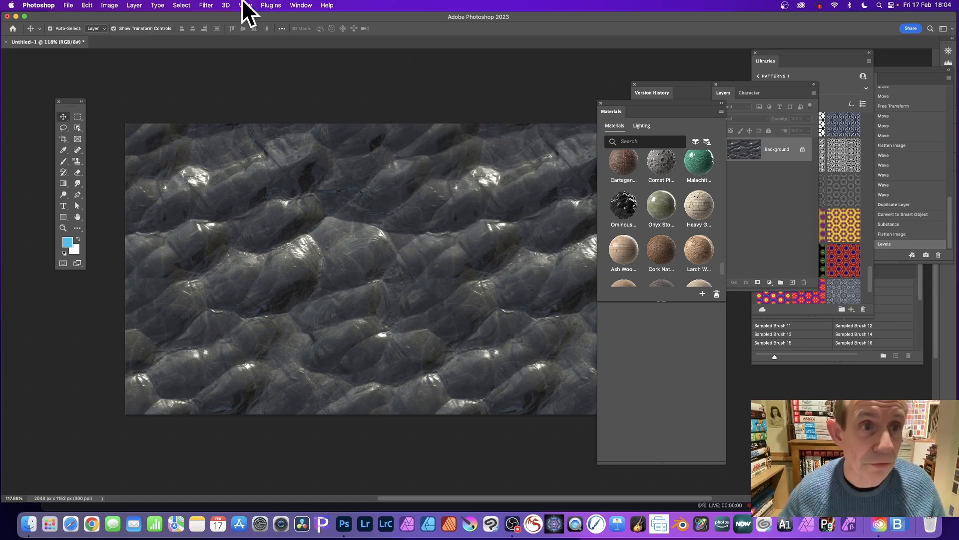
# Step: Distort the obsidian texture with the Wave filter at minimum wavelength 59 and minimum amplitude 1, and repeat it once with the same settings
pyautogui.click(208, 5)
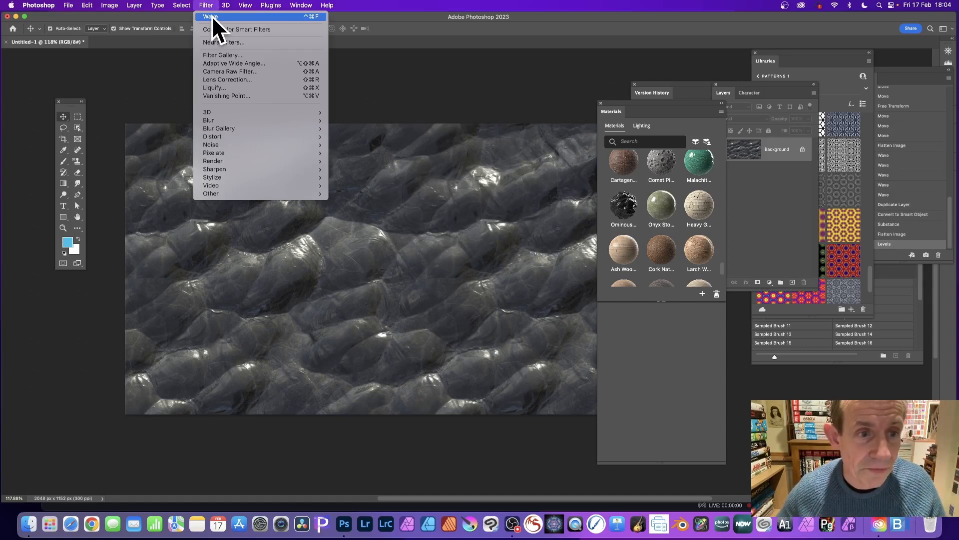
pyautogui.moveTo(218, 135)
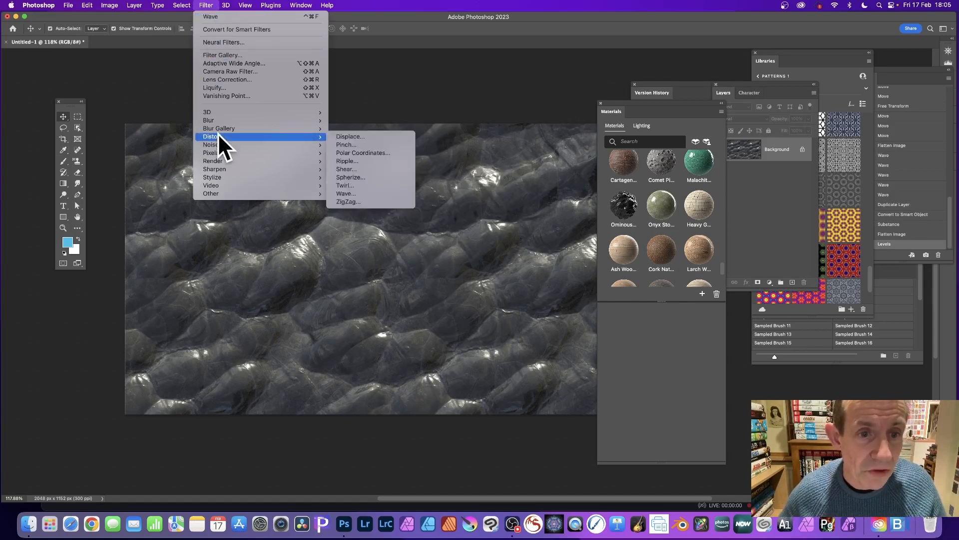
pyautogui.click(391, 193)
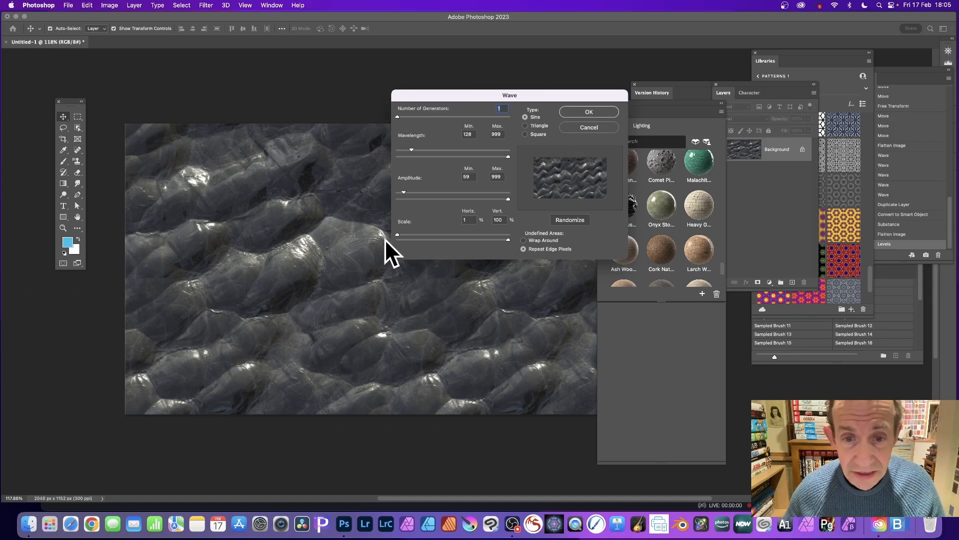
pyautogui.moveTo(404, 191); pyautogui.dragTo(381, 190)
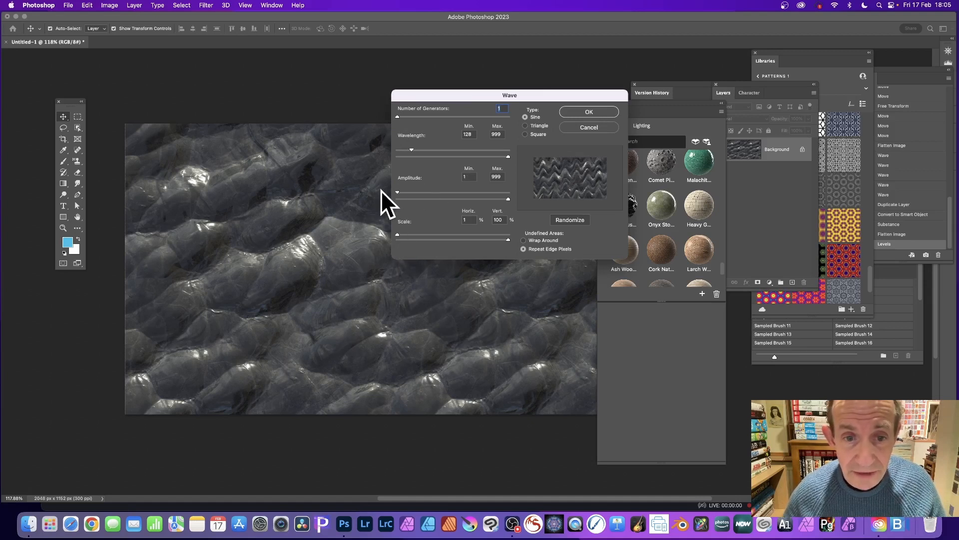
pyautogui.moveTo(413, 148)
pyautogui.mouseDown()
pyautogui.moveTo(421, 149)
pyautogui.moveTo(406, 149)
pyautogui.mouseUp()
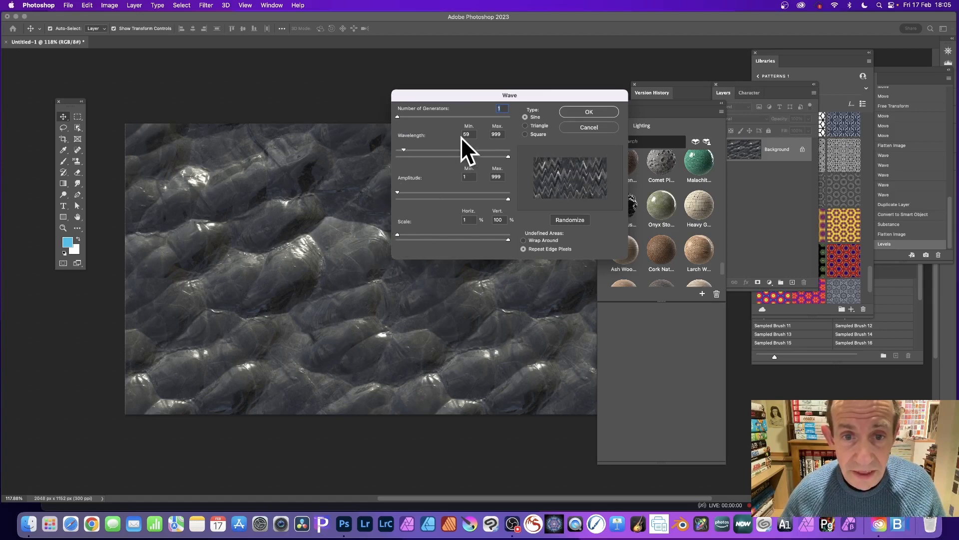
pyautogui.click(597, 111)
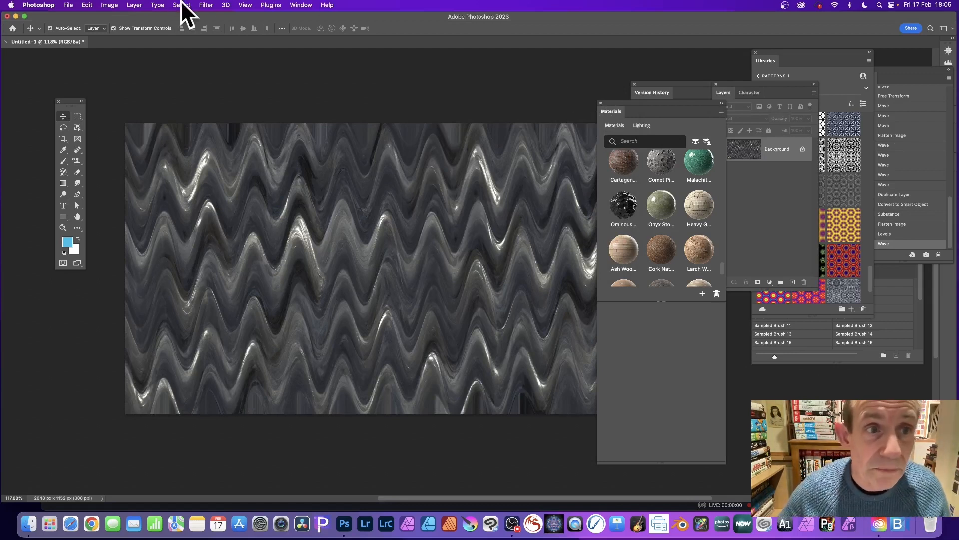
pyautogui.click(206, 5)
pyautogui.click(209, 17)
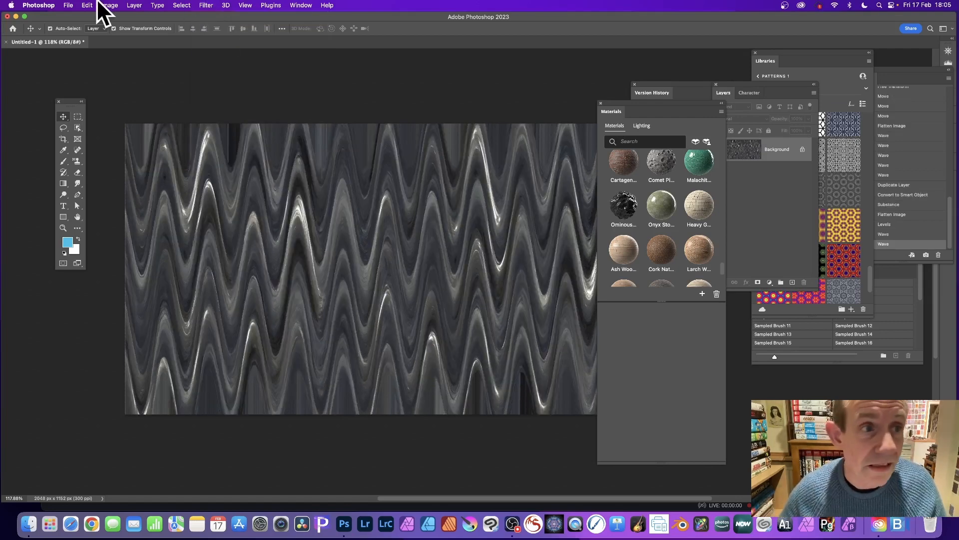
# Step: Apply the Wave filter again with a longer minimum wavelength, keeping the minimum amplitude at 1
pyautogui.click(208, 5)
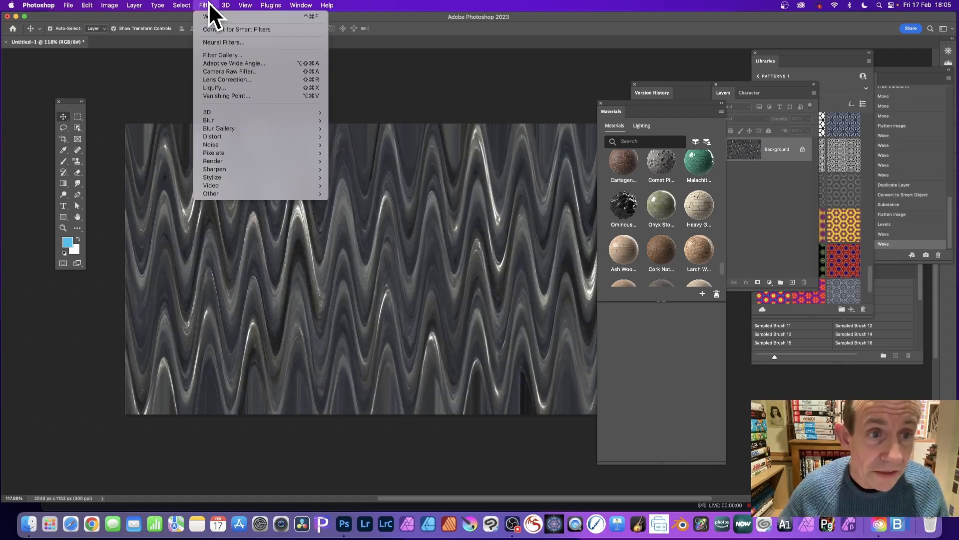
pyautogui.moveTo(222, 160)
pyautogui.moveTo(224, 136)
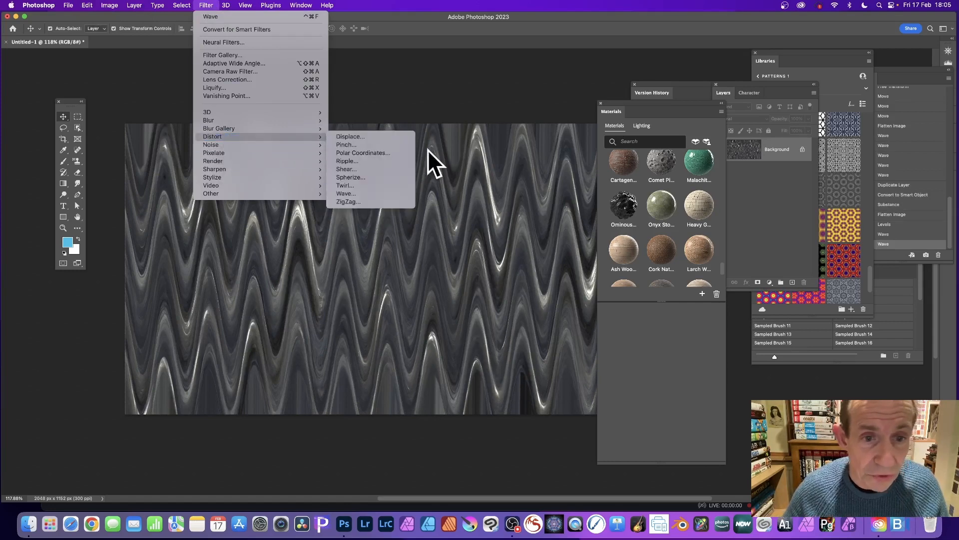
pyautogui.click(368, 193)
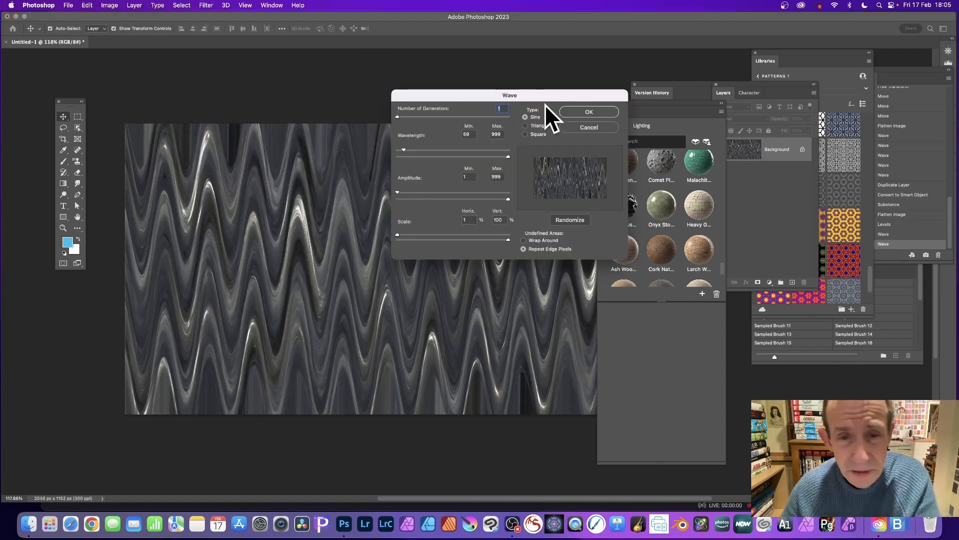
pyautogui.moveTo(410, 150); pyautogui.dragTo(412, 149)
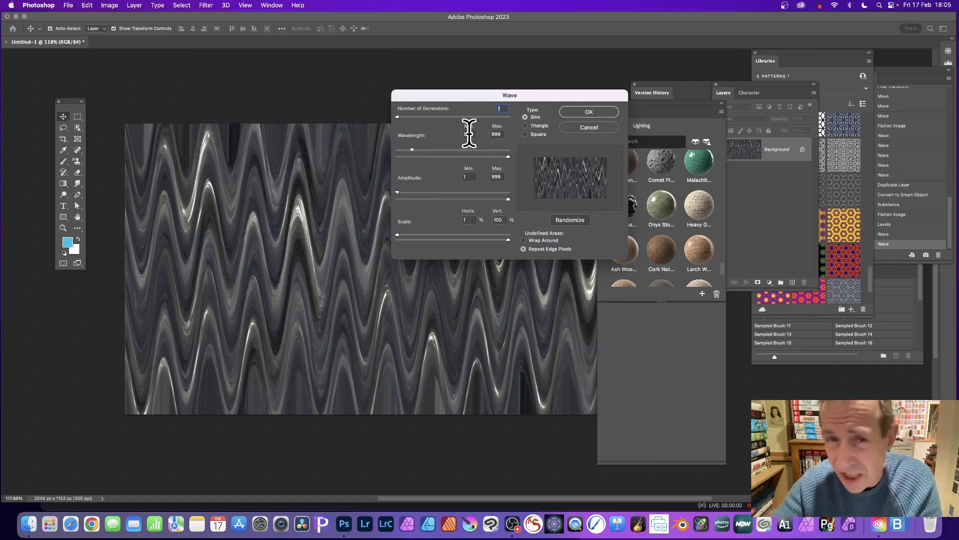
pyautogui.click(591, 111)
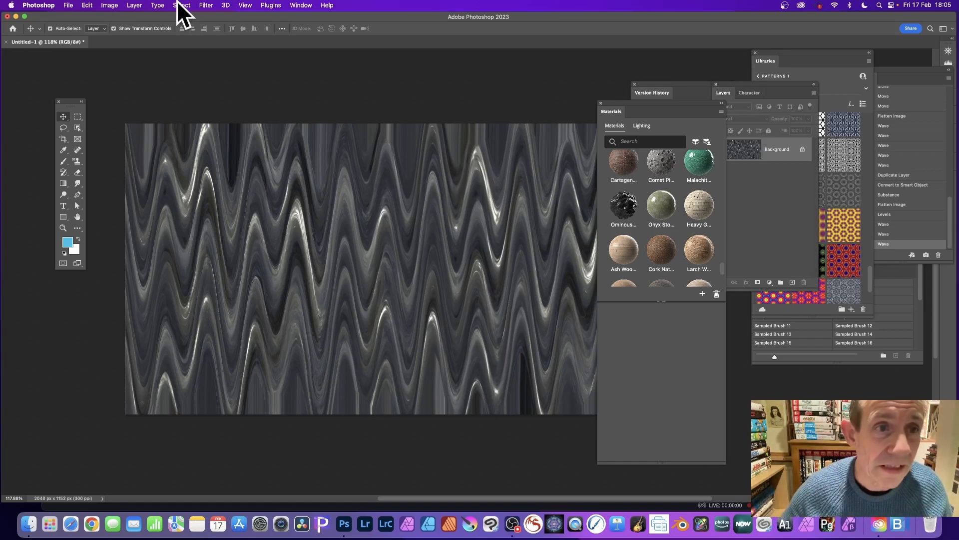
# Step: Apply the Wave filter with minimum wavelength 109 and minimum amplitude 78, and repeat it once with the same settings
pyautogui.click(206, 6)
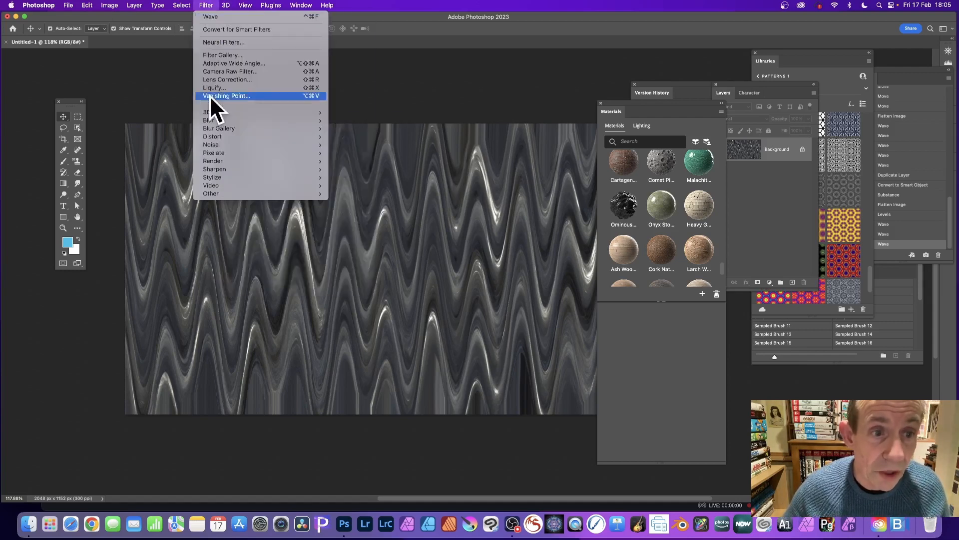
pyautogui.moveTo(283, 136)
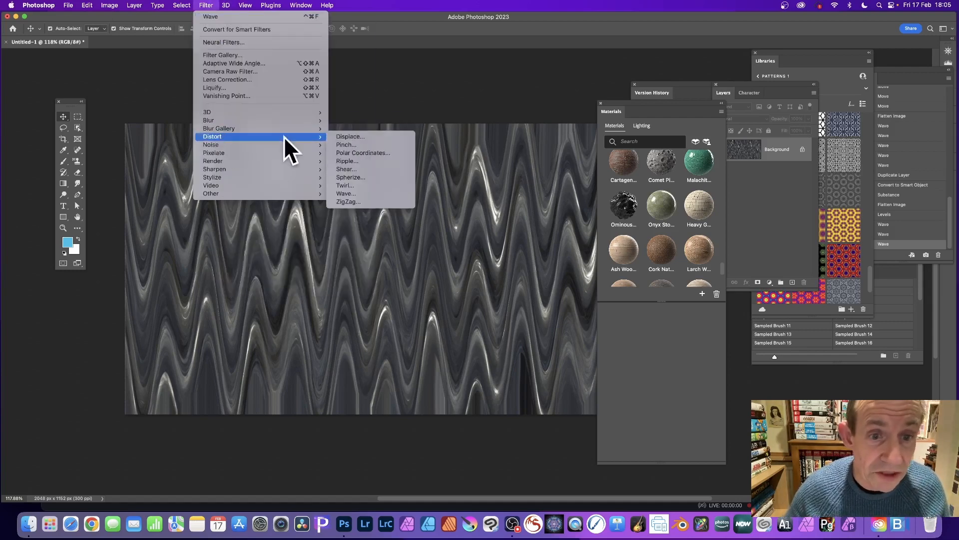
pyautogui.click(360, 194)
pyautogui.moveTo(411, 148); pyautogui.dragTo(406, 149)
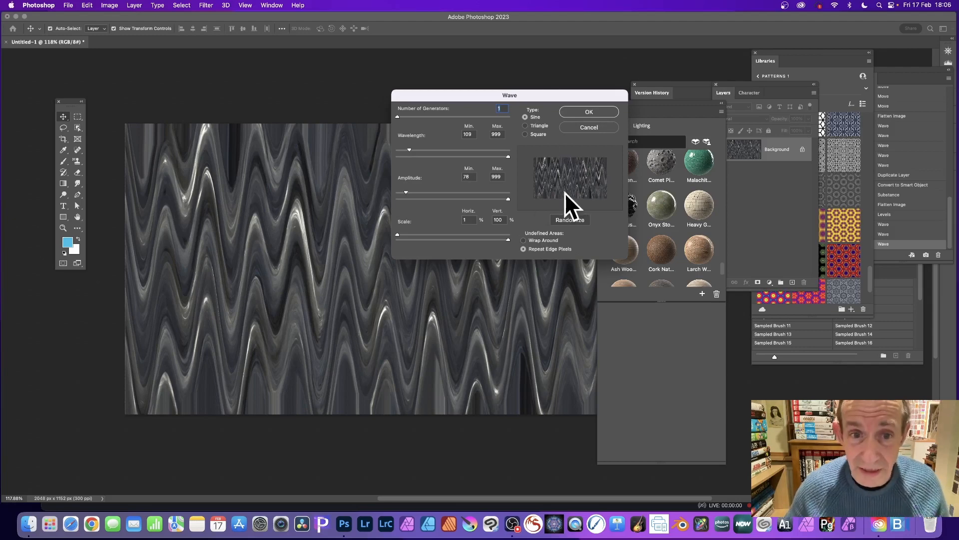
pyautogui.click(590, 112)
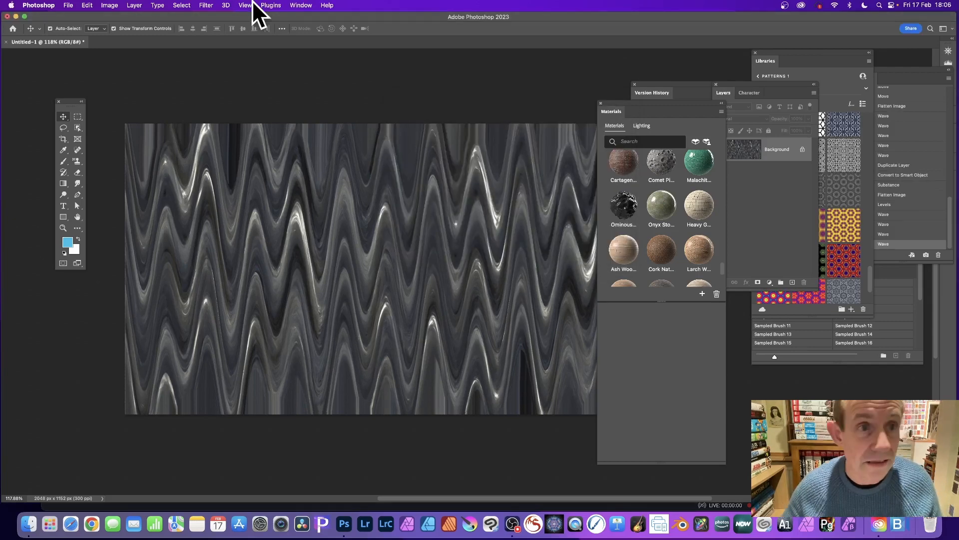
pyautogui.click(205, 5)
pyautogui.click(208, 16)
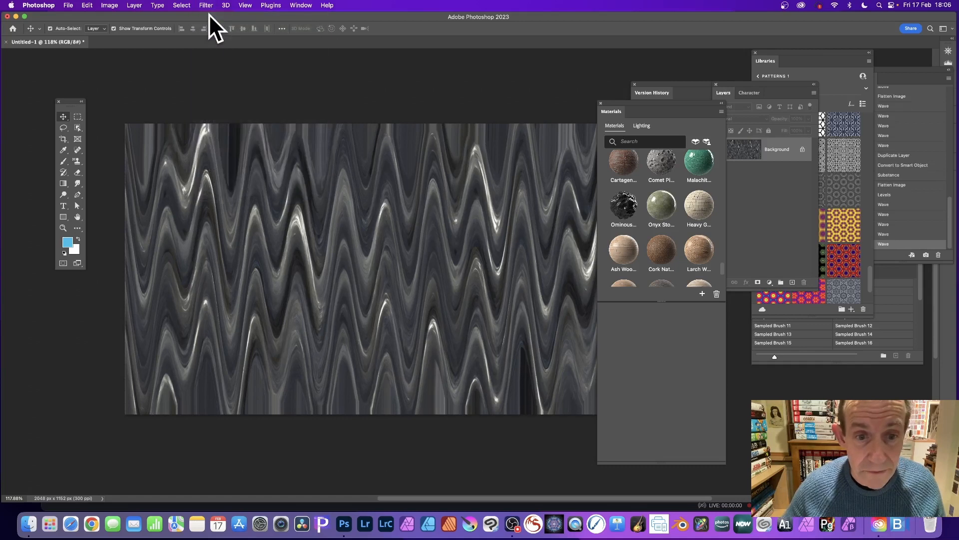